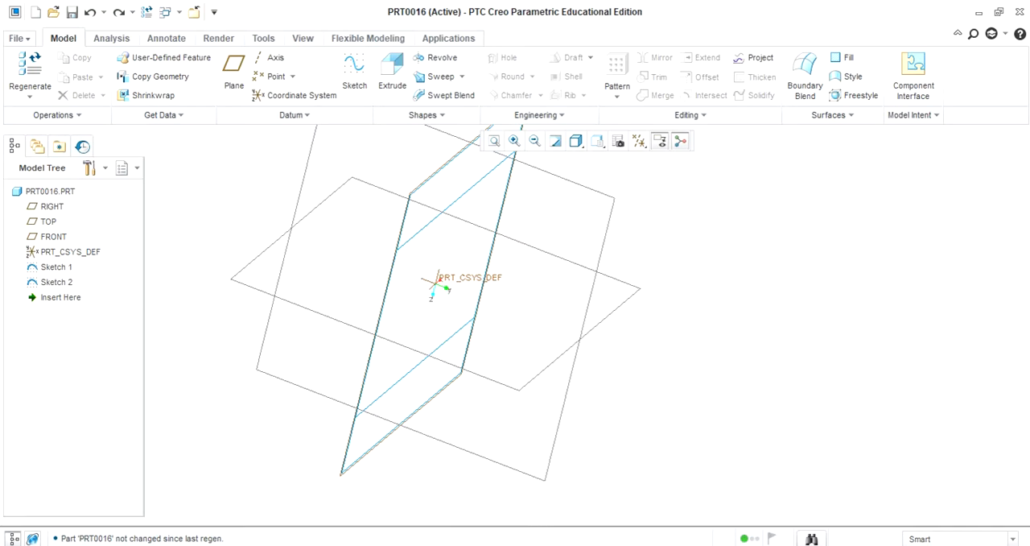
# Step: Start a new sketch on the RIGHT datum plane with the TOP plane as its Bottom orientation reference
pyautogui.click(354, 76)
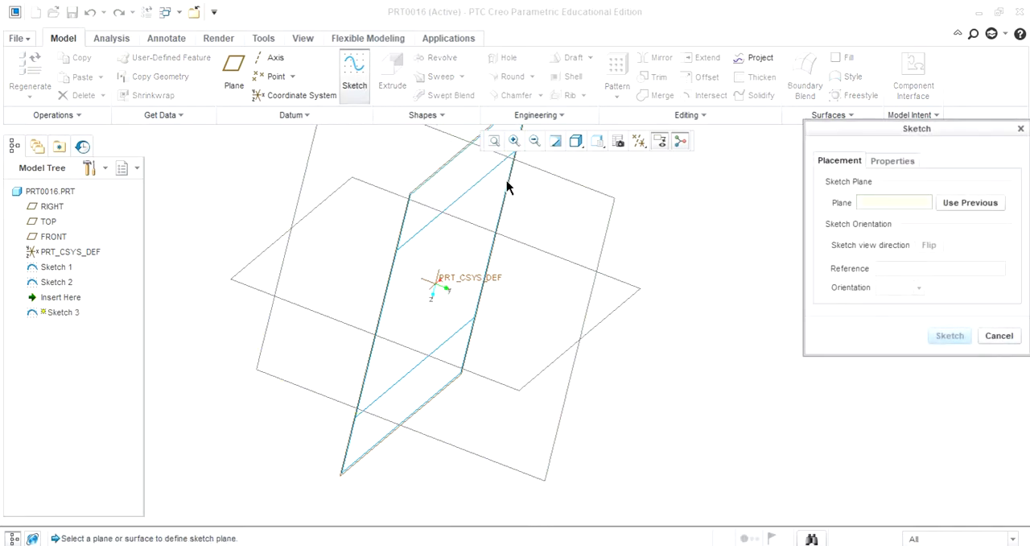
pyautogui.click(596, 198)
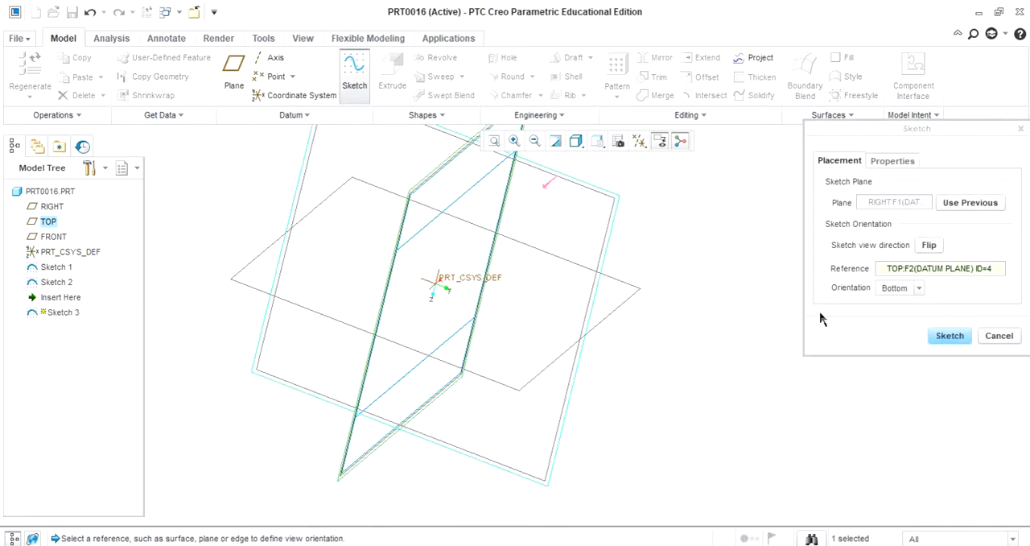
pyautogui.click(950, 337)
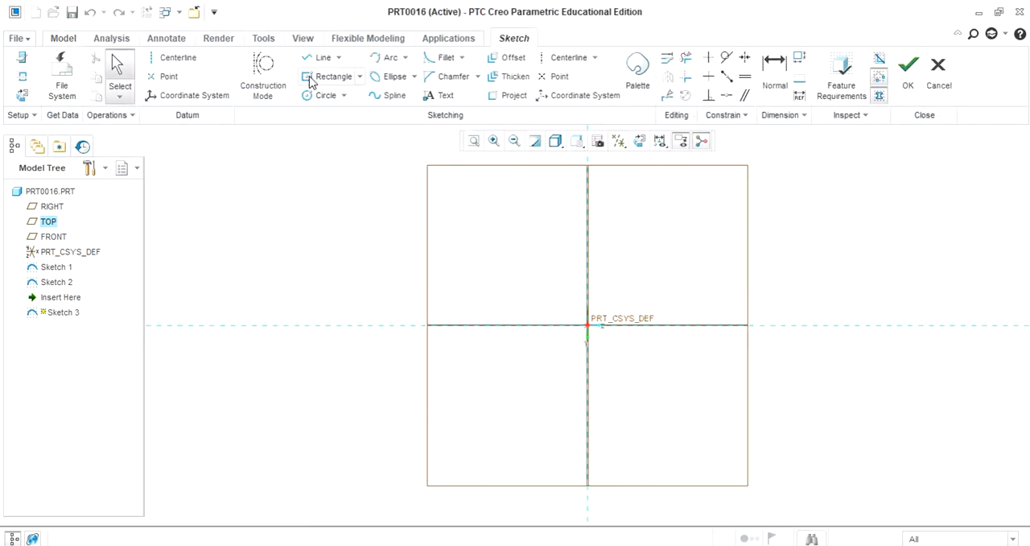
# Step: Sketch a rectangle centred on the coordinate system origin, about 709 wide and 307 high
pyautogui.click(346, 77)
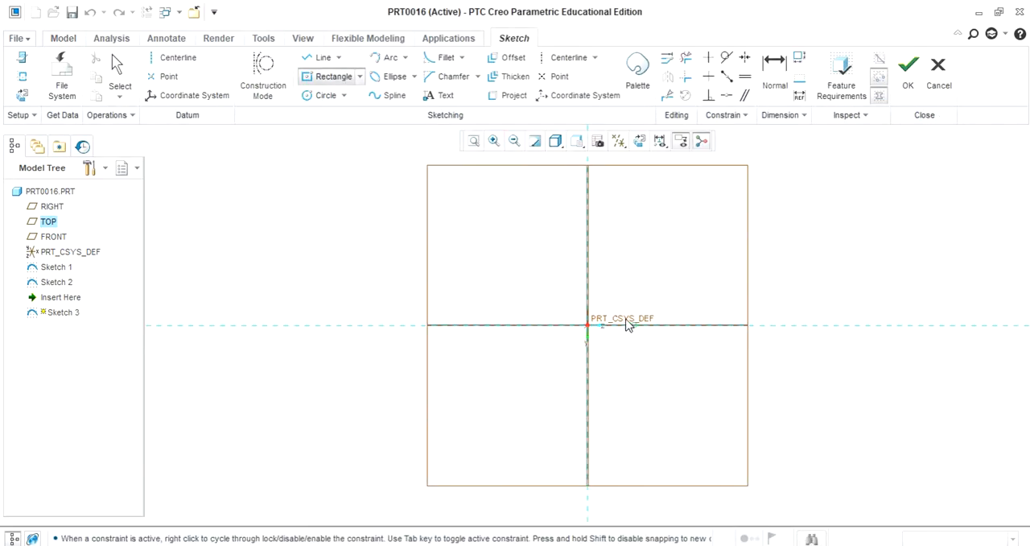
pyautogui.click(587, 325)
pyautogui.click(811, 230)
pyautogui.middleClick(910, 255)
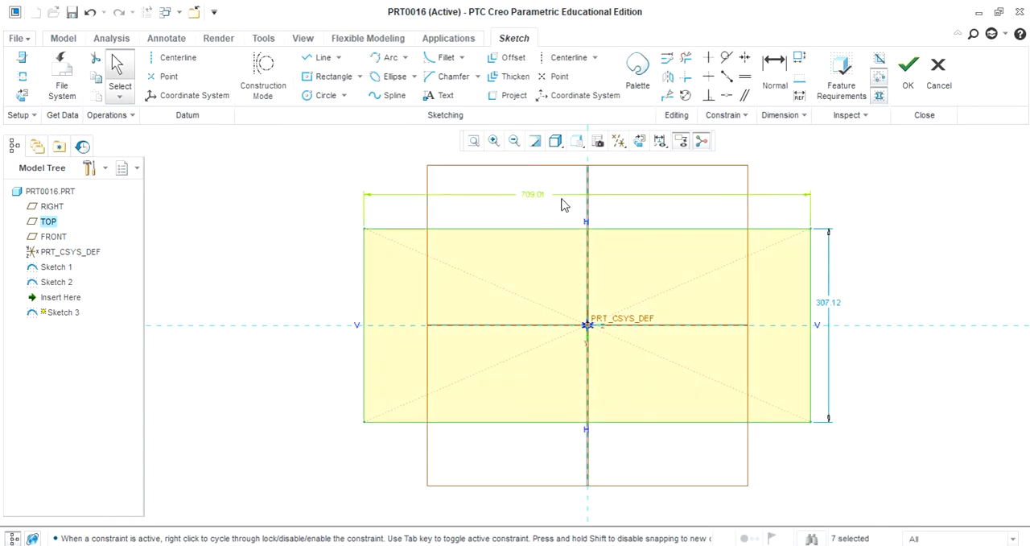
# Step: Set the rectangle's width to 700 and its height to 500, and finish the sketch
pyautogui.doubleClick(531, 197)
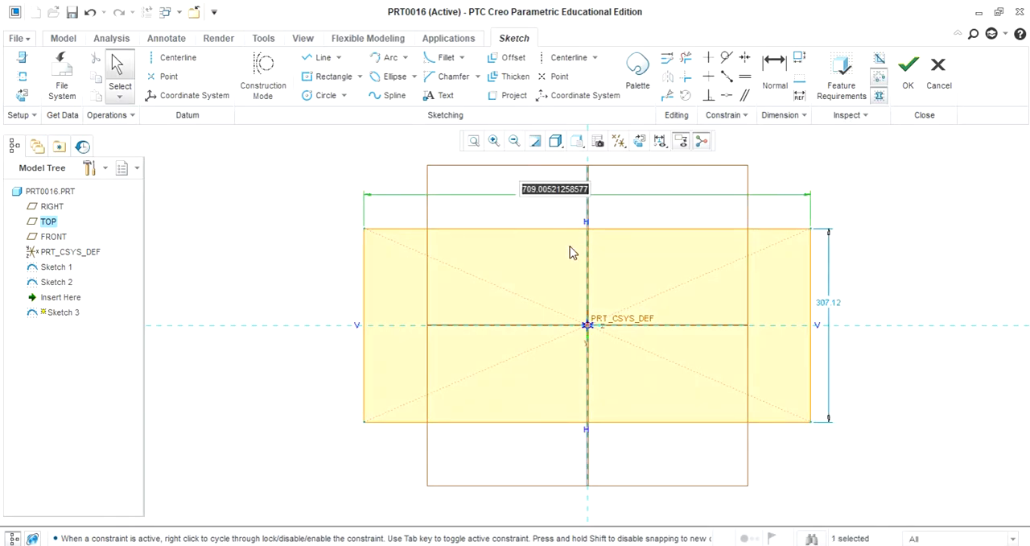
pyautogui.write('700')
pyautogui.press('Return')
pyautogui.doubleClick(818, 304)
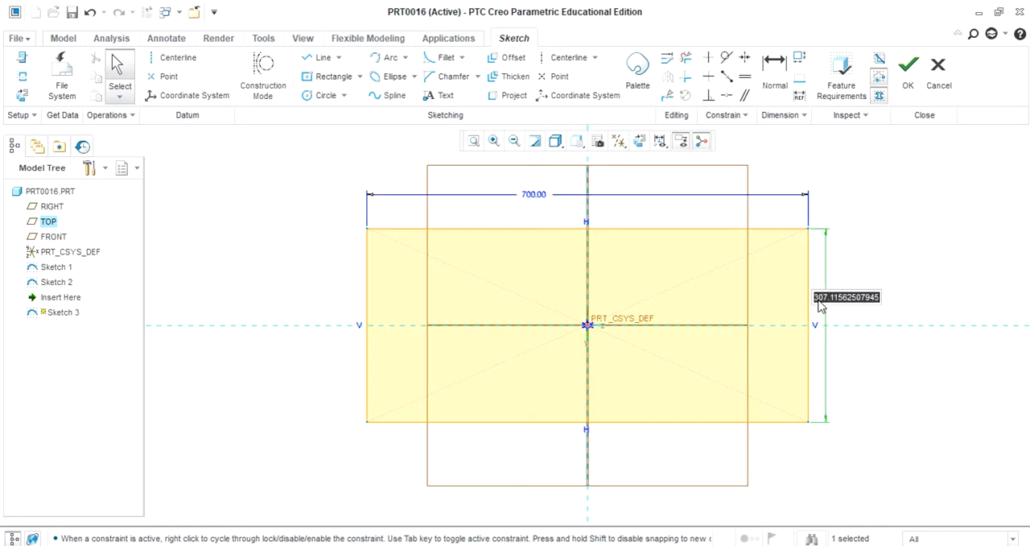
pyautogui.write('500')
pyautogui.press('Return')
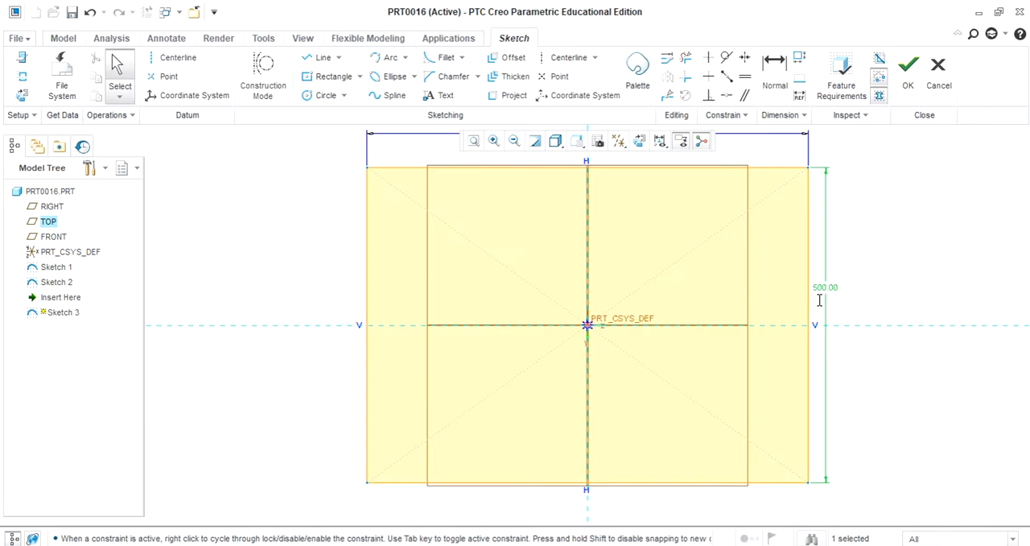
pyautogui.click(910, 71)
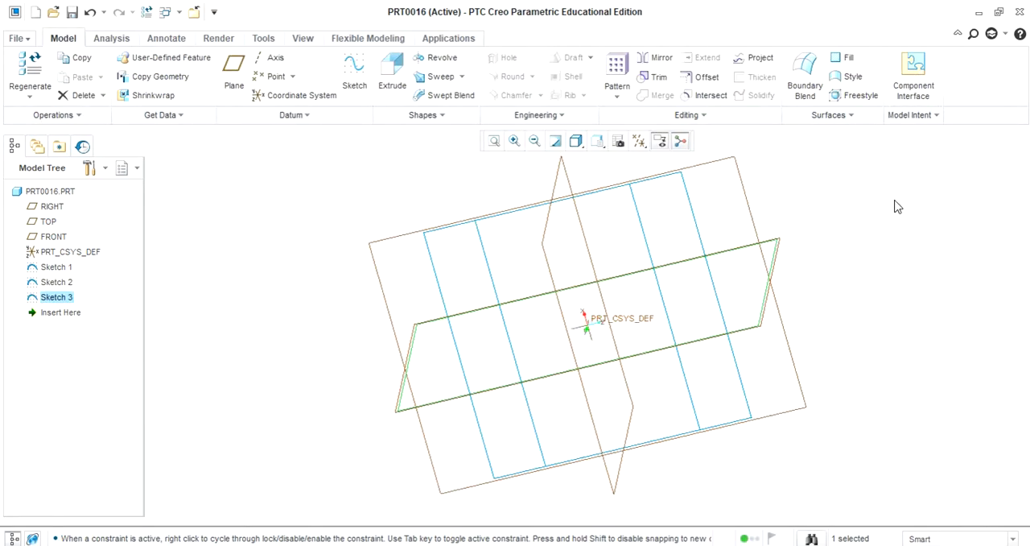
# Step: Extrude the rectangle sketch as a solid block to a depth of 400
pyautogui.click(393, 71)
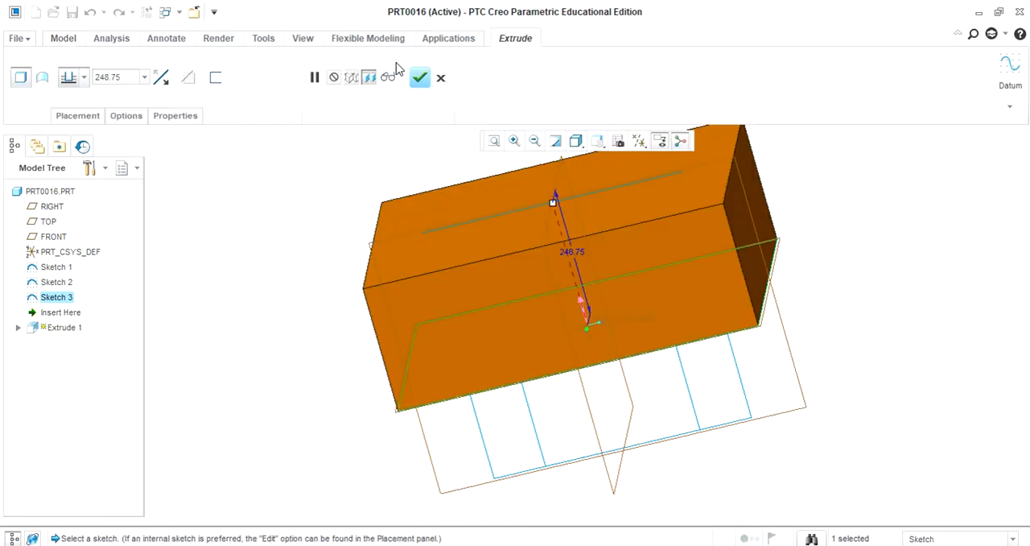
pyautogui.doubleClick(126, 74)
pyautogui.write('400')
pyautogui.press('Return')
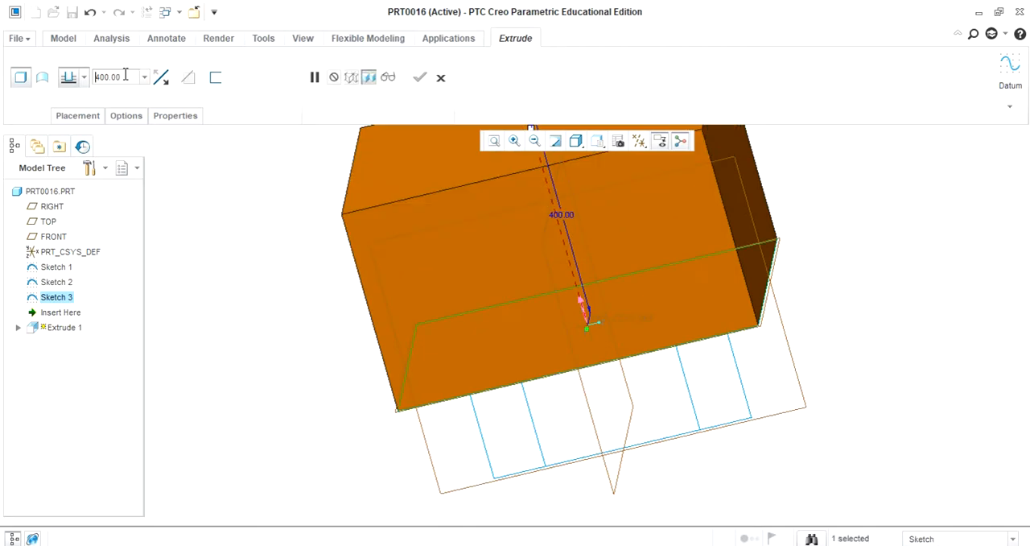
pyautogui.click(420, 78)
# Step: Start a Draft feature and pick the block's long front side face as the draft surface
pyautogui.click(918, 339)
pyautogui.moveTo(918, 339); pyautogui.dragTo(909, 446, button='middle')
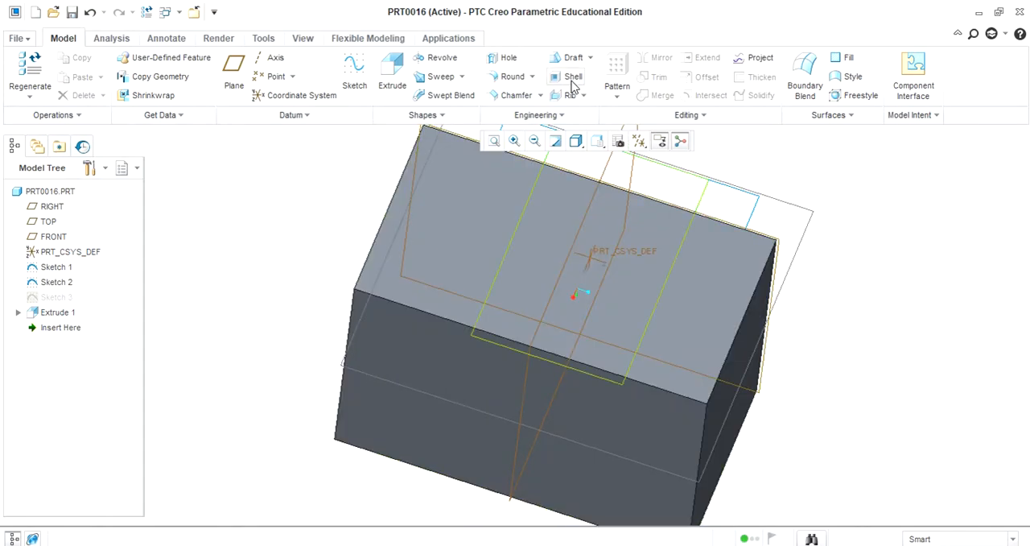
pyautogui.click(591, 58)
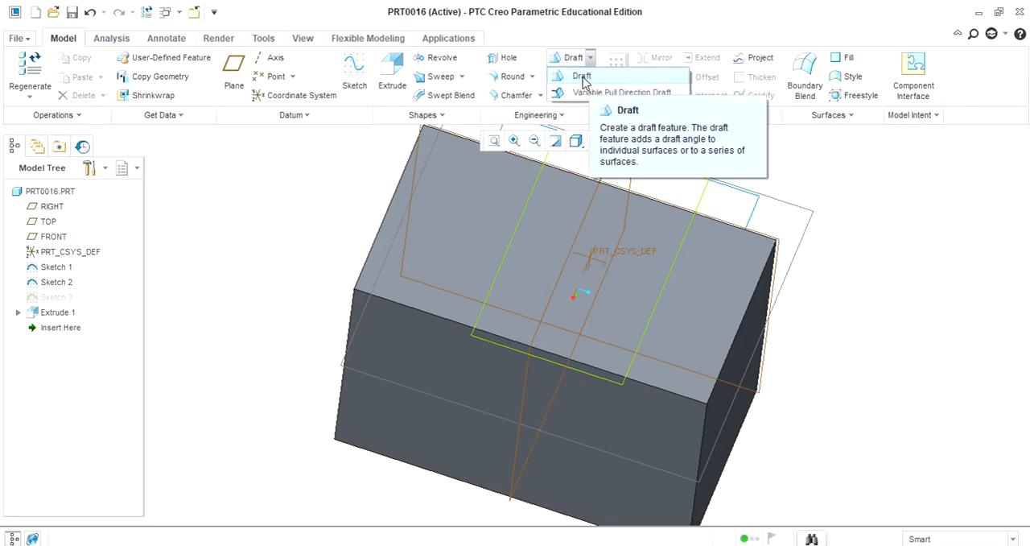
pyautogui.click(582, 77)
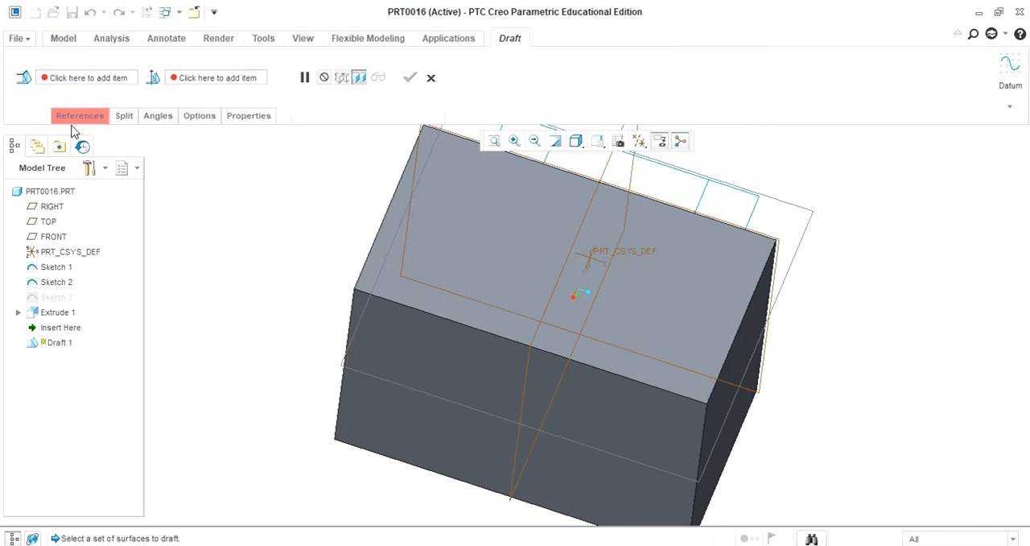
pyautogui.click(78, 117)
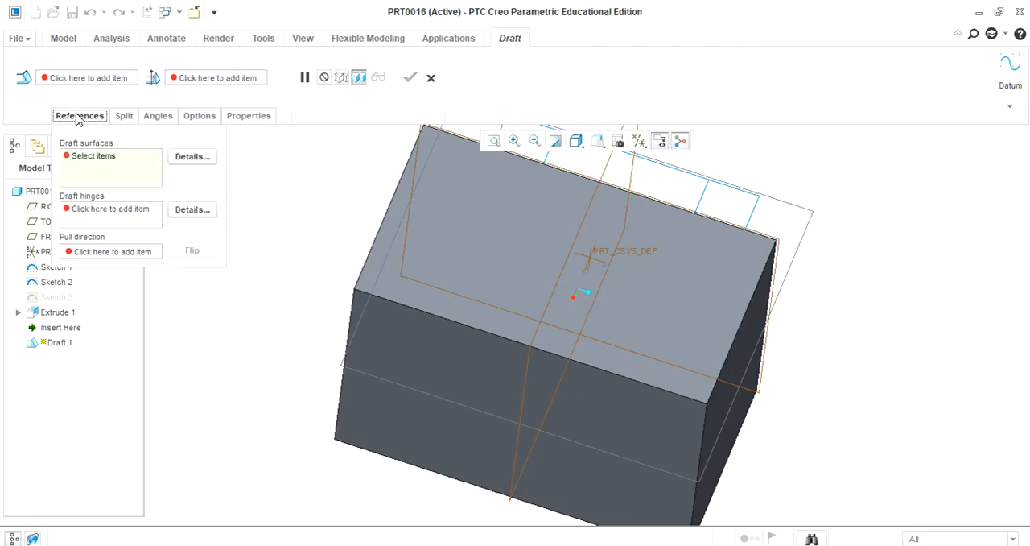
pyautogui.click(91, 162)
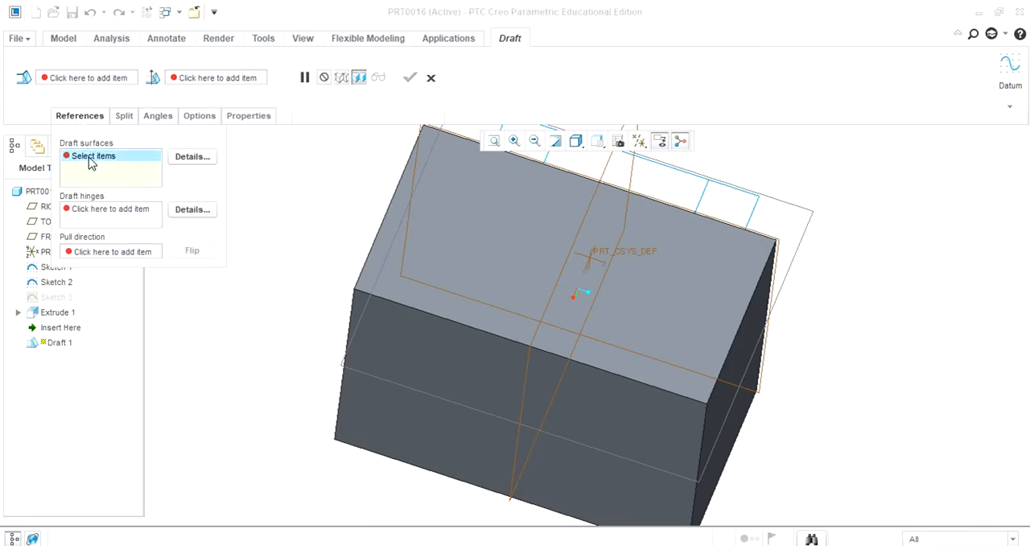
pyautogui.click(410, 348)
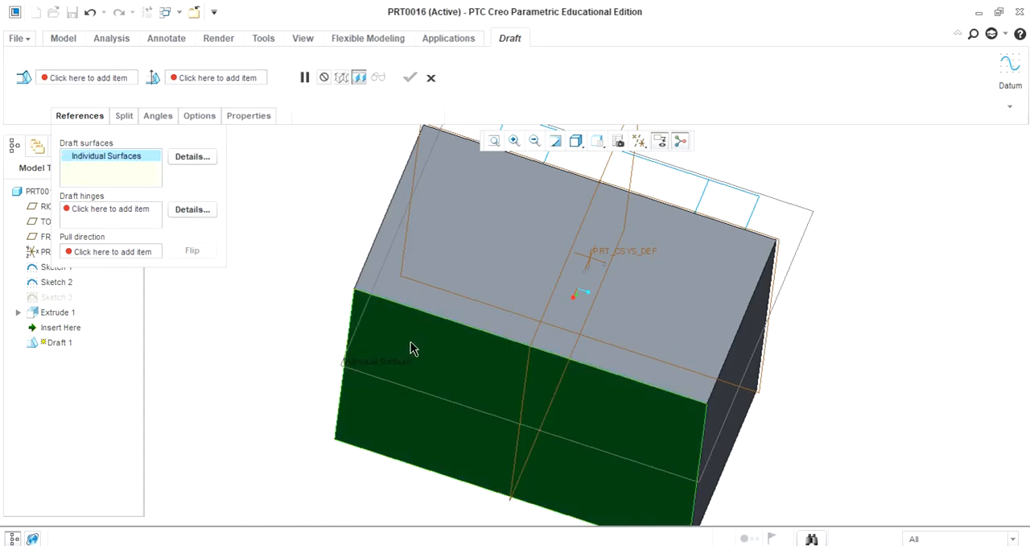
# Step: Define the front face's upper edge as the draft hinge and the block's top face as the pull direction
pyautogui.click(97, 211)
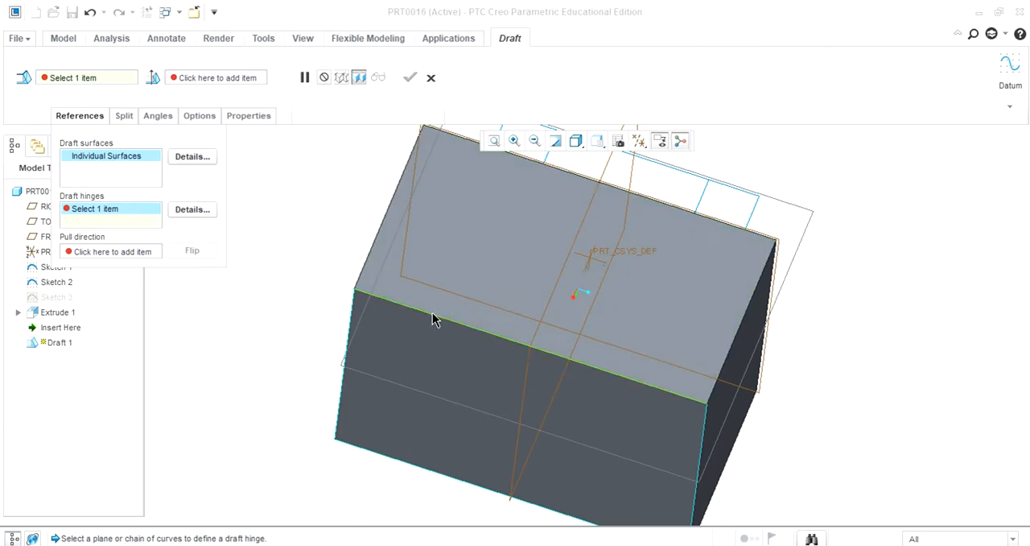
pyautogui.click(431, 319)
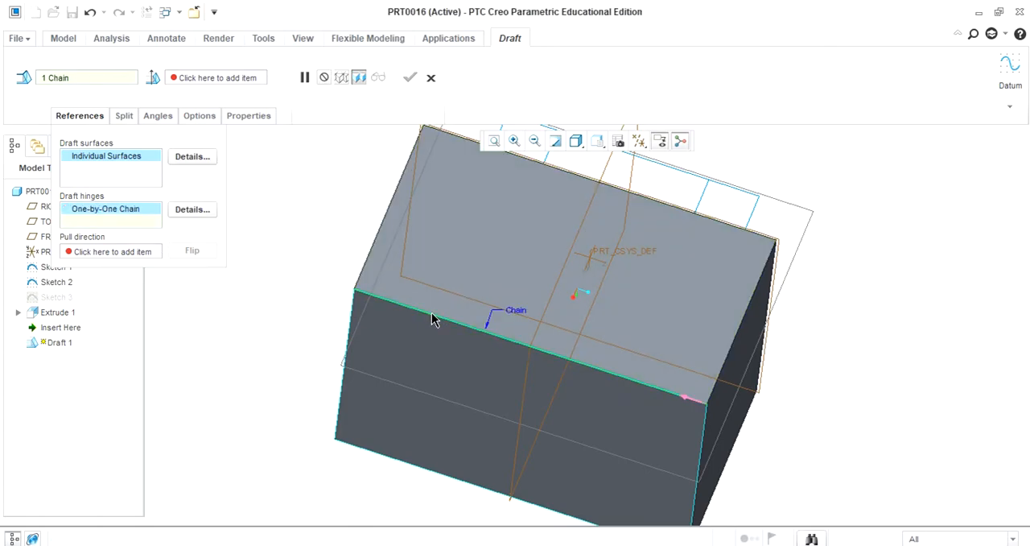
pyautogui.click(101, 252)
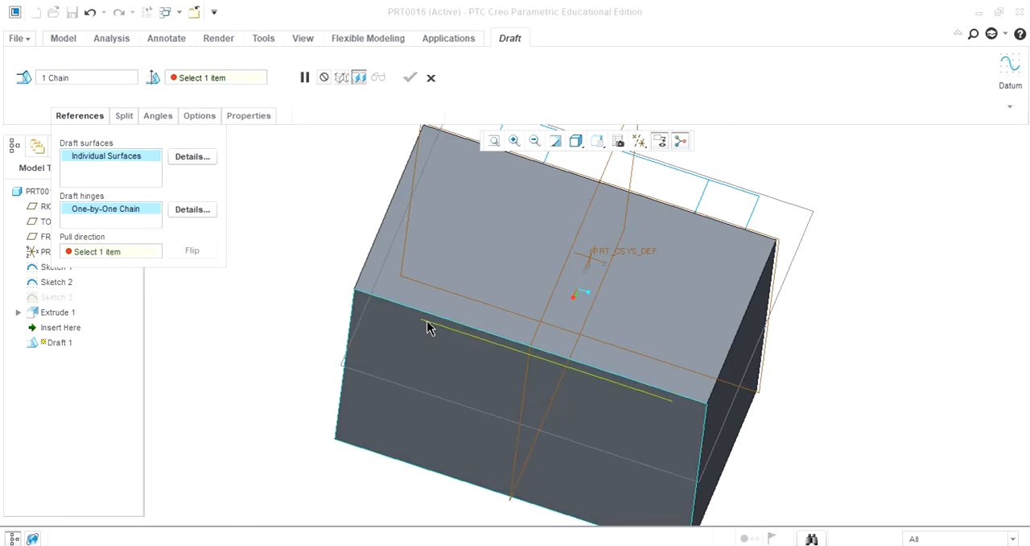
pyautogui.click(389, 283)
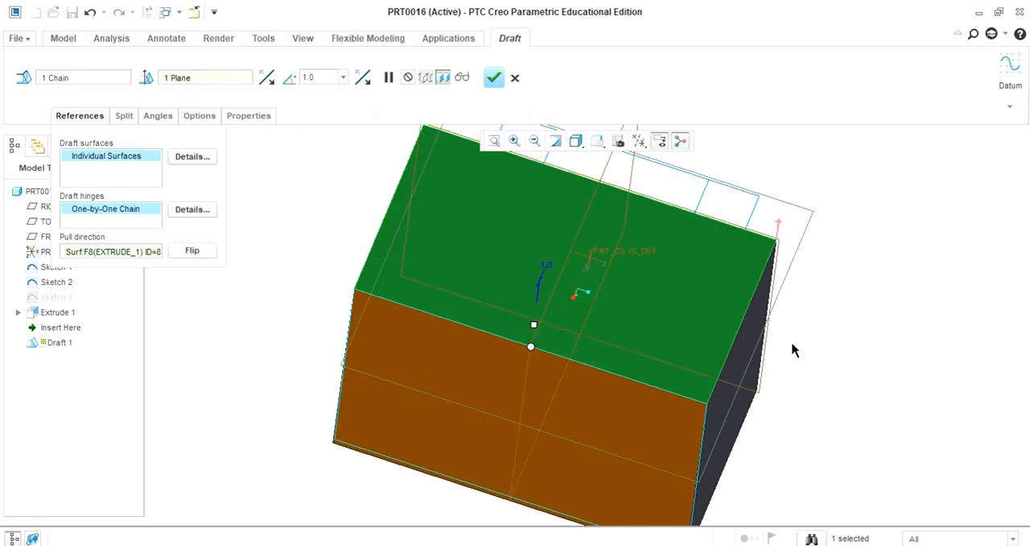
# Step: Set the front face's draft angle to 30 degrees and complete the draft feature
pyautogui.moveTo(920, 311); pyautogui.dragTo(885, 290, button='middle')
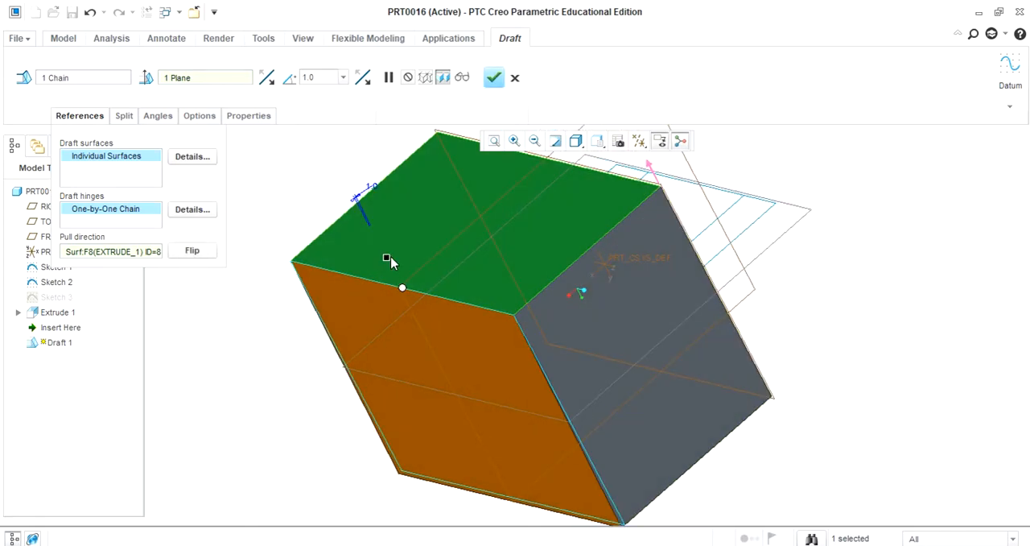
pyautogui.moveTo(387, 259)
pyautogui.mouseDown()
pyautogui.moveTo(413, 249)
pyautogui.moveTo(405, 252)
pyautogui.mouseUp()
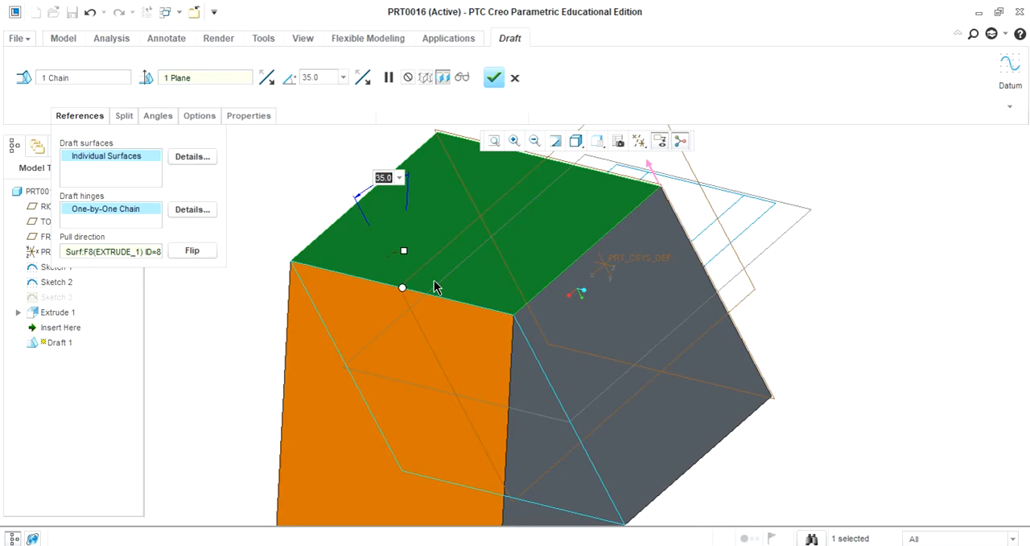
pyautogui.write('3')
pyautogui.press('Return')
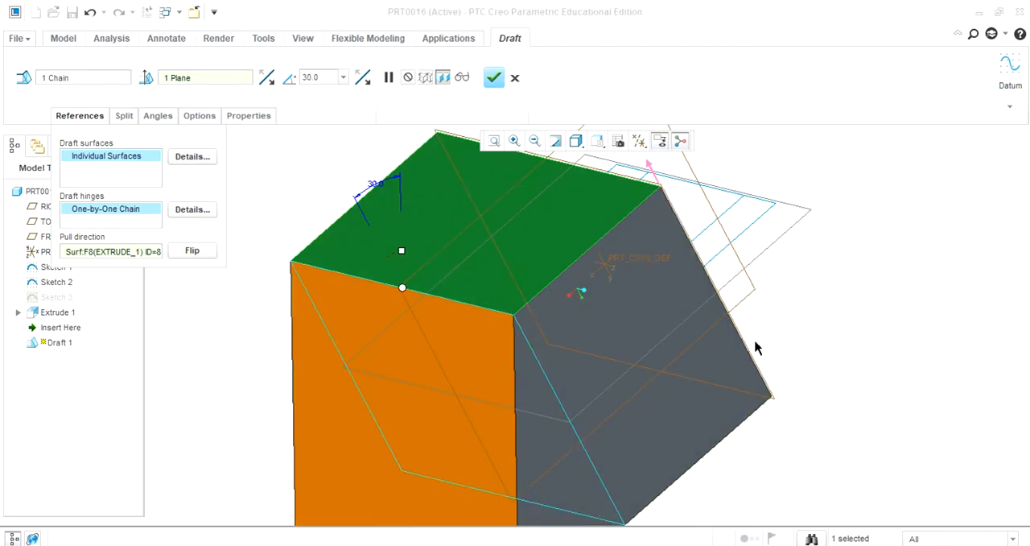
pyautogui.moveTo(843, 324)
pyautogui.mouseDown(button='middle')
pyautogui.moveTo(815, 304)
pyautogui.moveTo(845, 349)
pyautogui.moveTo(851, 333)
pyautogui.moveTo(837, 334)
pyautogui.mouseUp(button='middle')
pyautogui.click(494, 78)
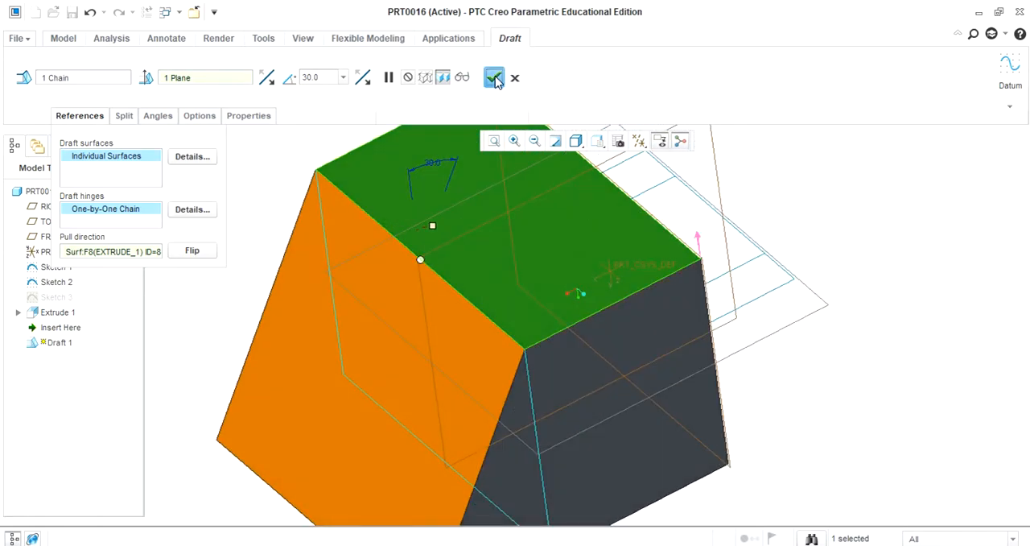
# Step: Start a Variable Pull Direction Draft with block surface ID=801 as pull direction reference and its long edge along the adjoining light face as hinge
pyautogui.moveTo(889, 286); pyautogui.dragTo(824, 306, button='middle')
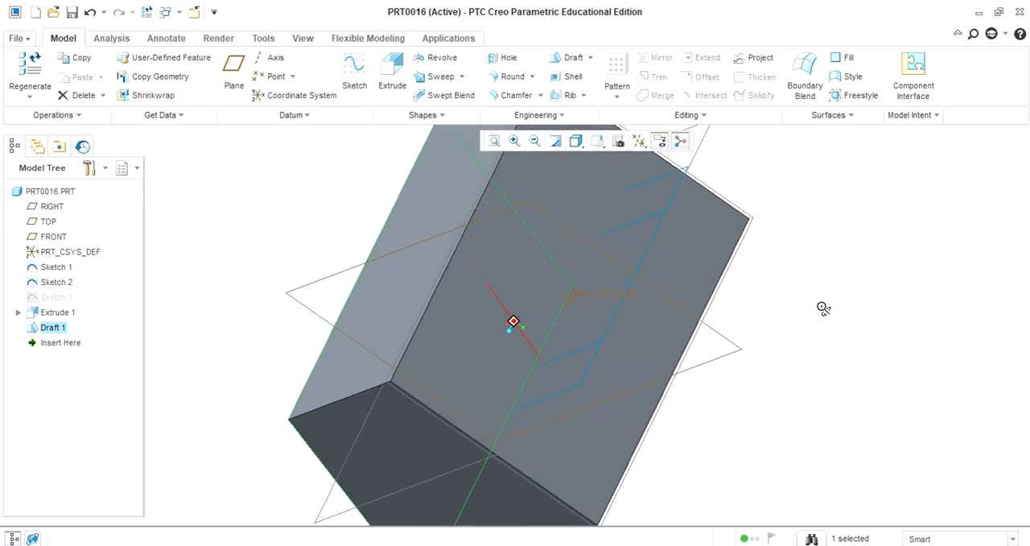
pyautogui.click(590, 57)
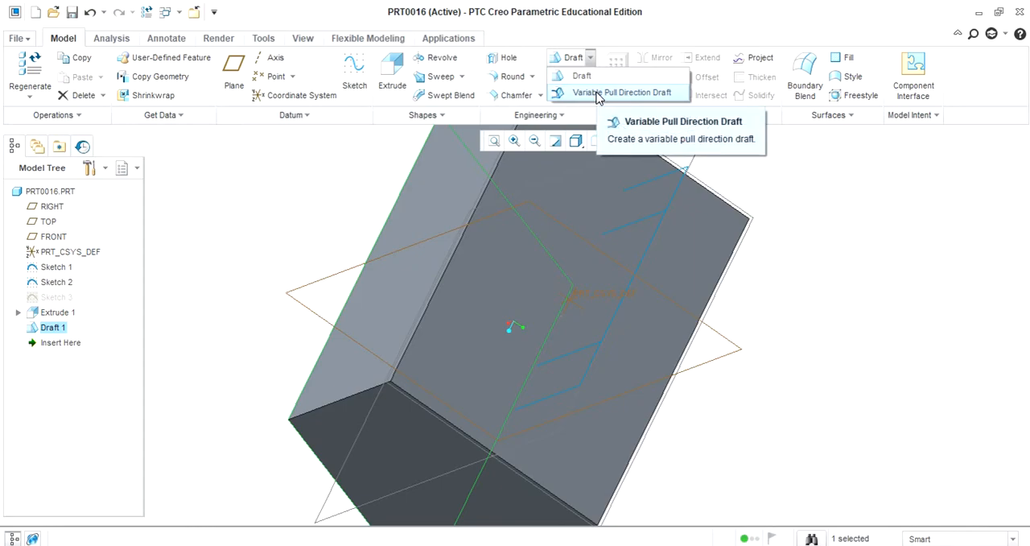
pyautogui.click(598, 95)
pyautogui.moveTo(796, 287); pyautogui.dragTo(832, 282, button='middle')
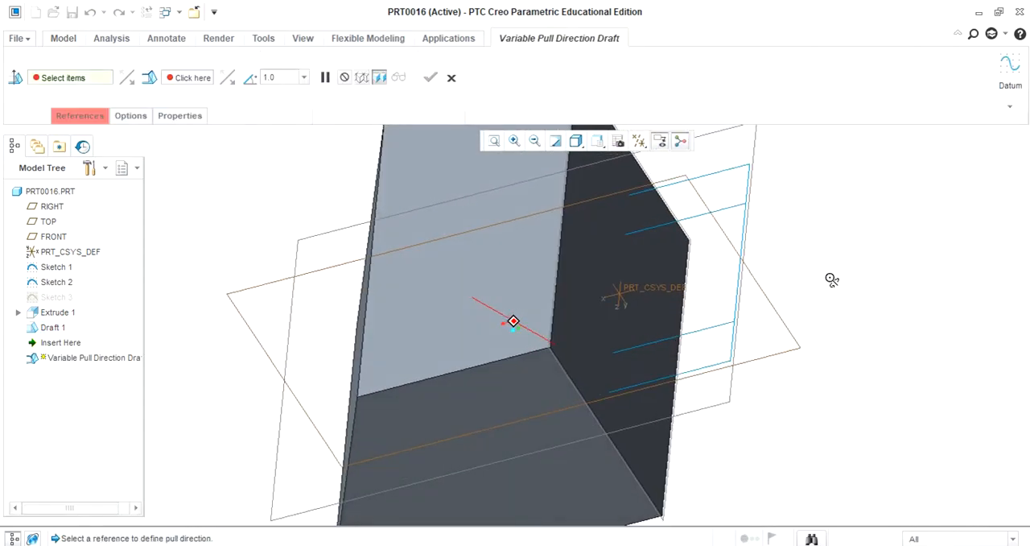
pyautogui.click(82, 116)
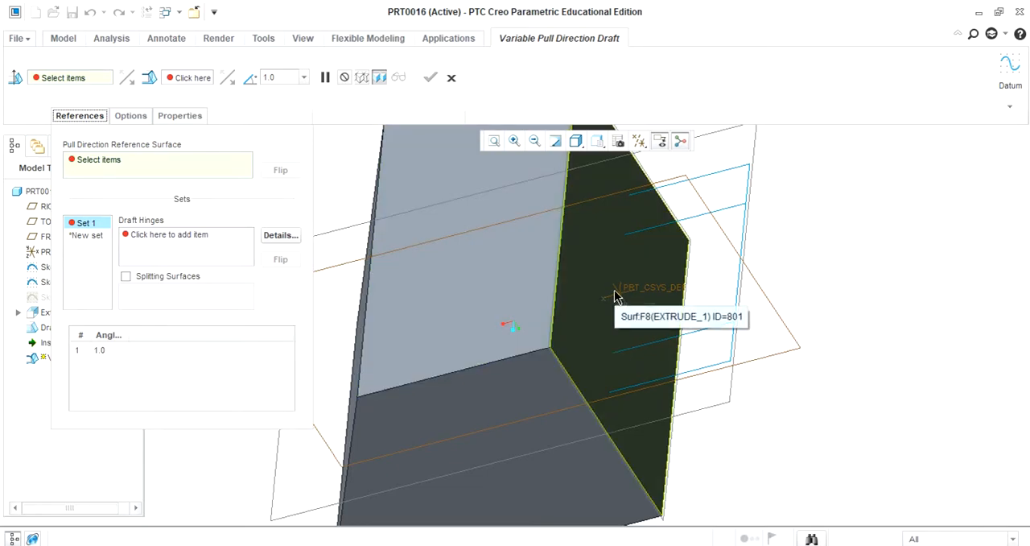
pyautogui.click(594, 279)
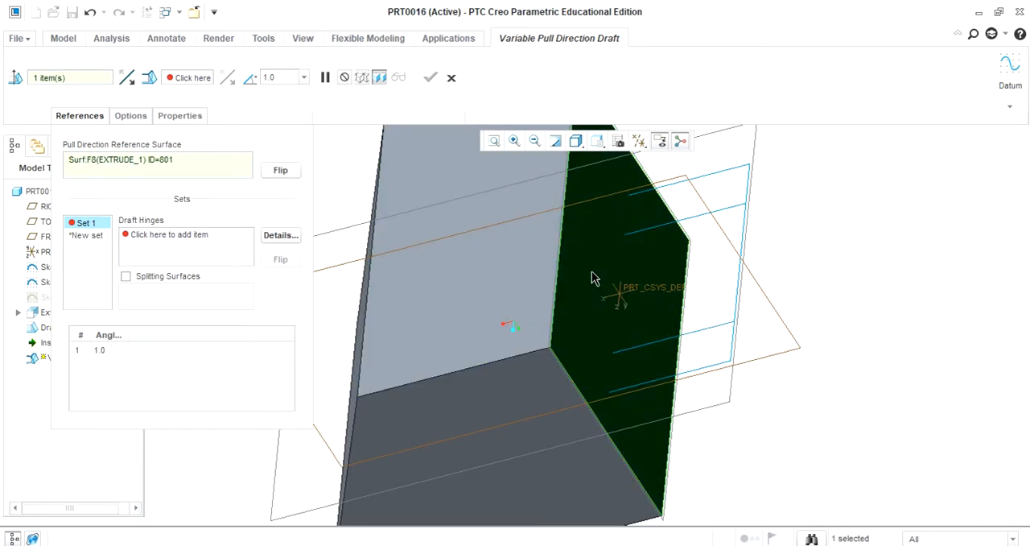
pyautogui.click(169, 238)
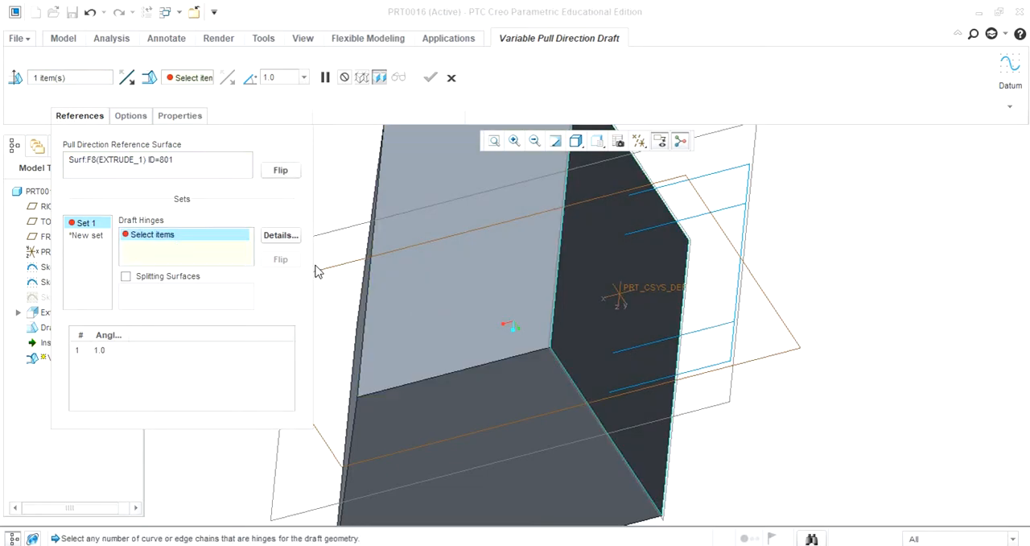
pyautogui.click(559, 252)
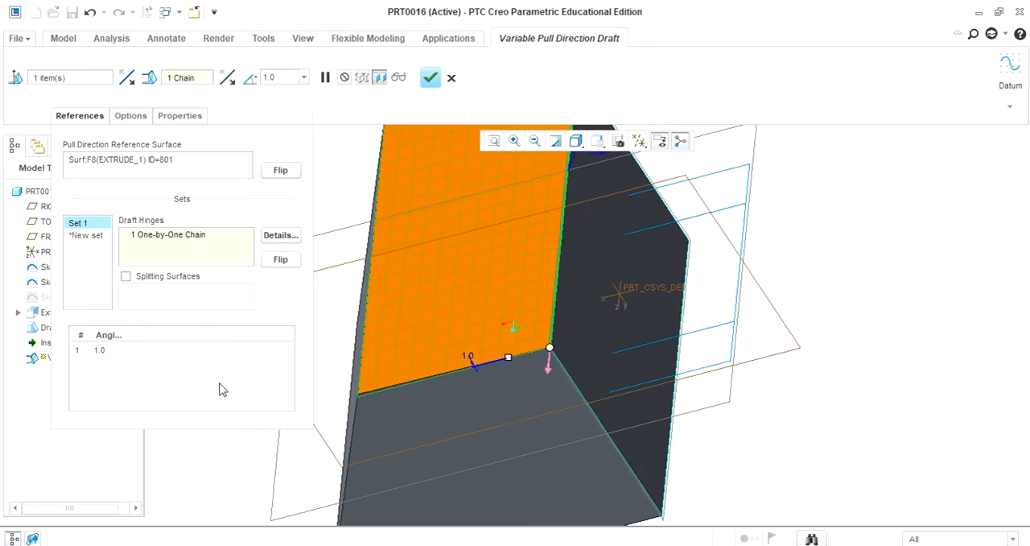
# Step: Add a second draft angle to Set 1 and set the first angle, at the hinge's start vertex, to 20 degrees
pyautogui.moveTo(849, 304); pyautogui.dragTo(856, 332, button='middle')
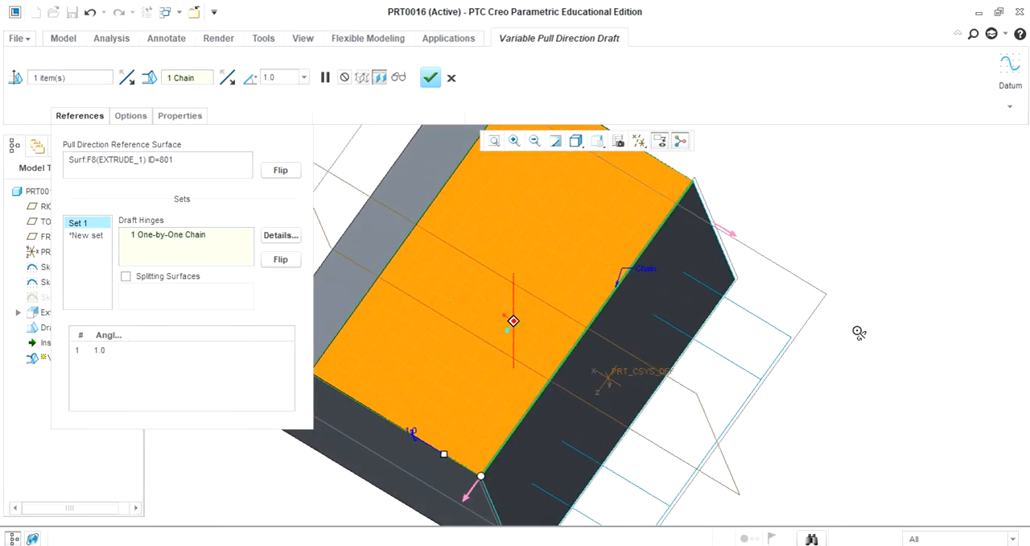
pyautogui.click(494, 142)
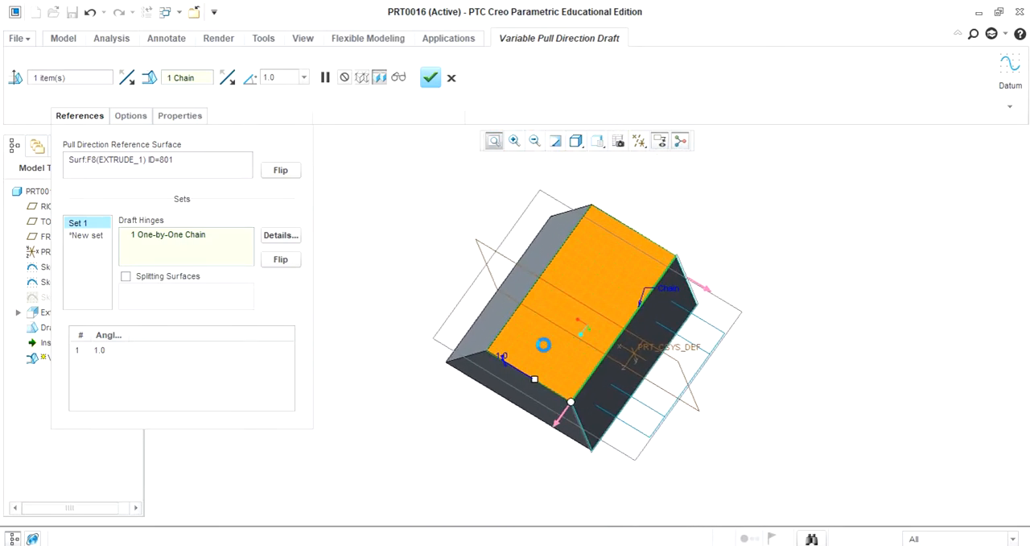
pyautogui.click(104, 351)
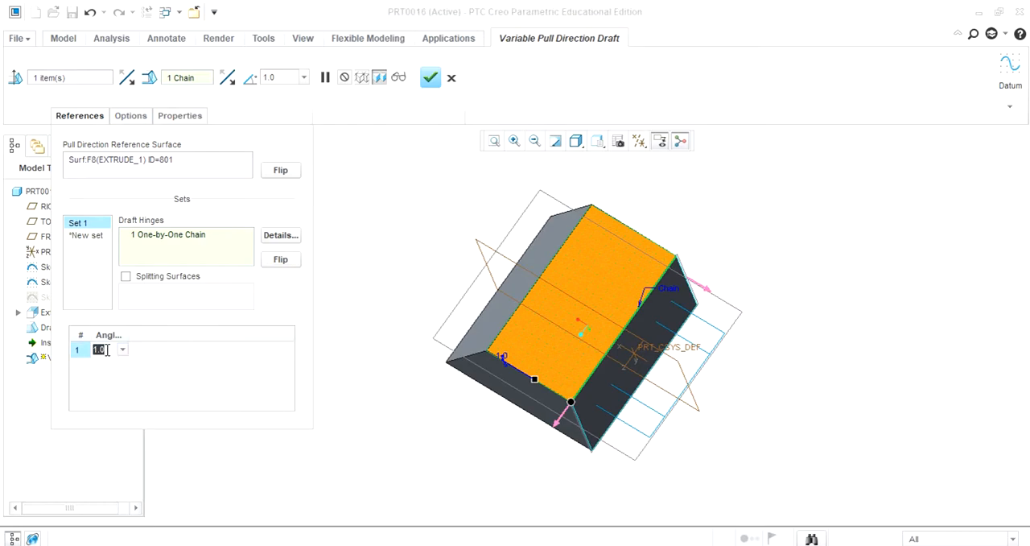
pyautogui.rightClick(158, 362)
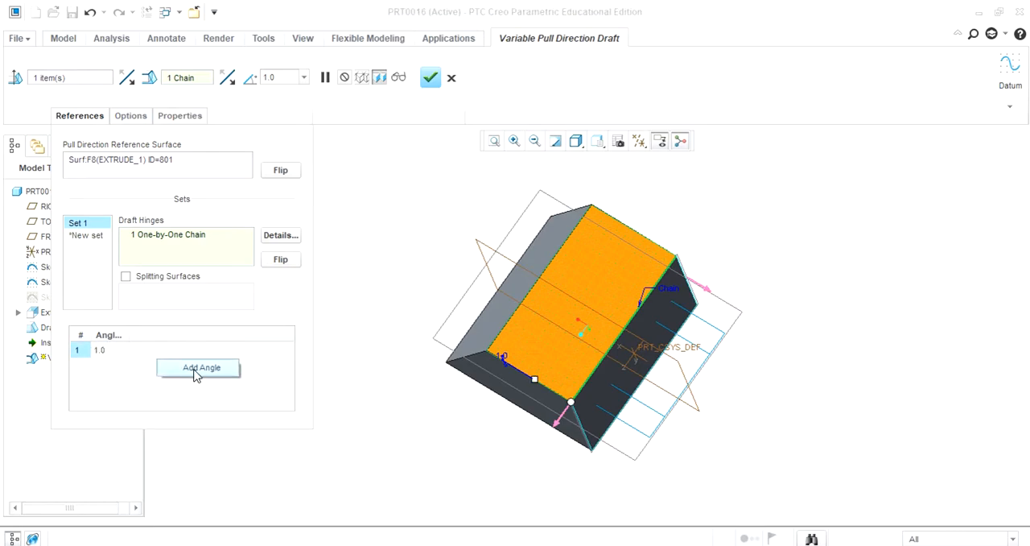
pyautogui.click(198, 369)
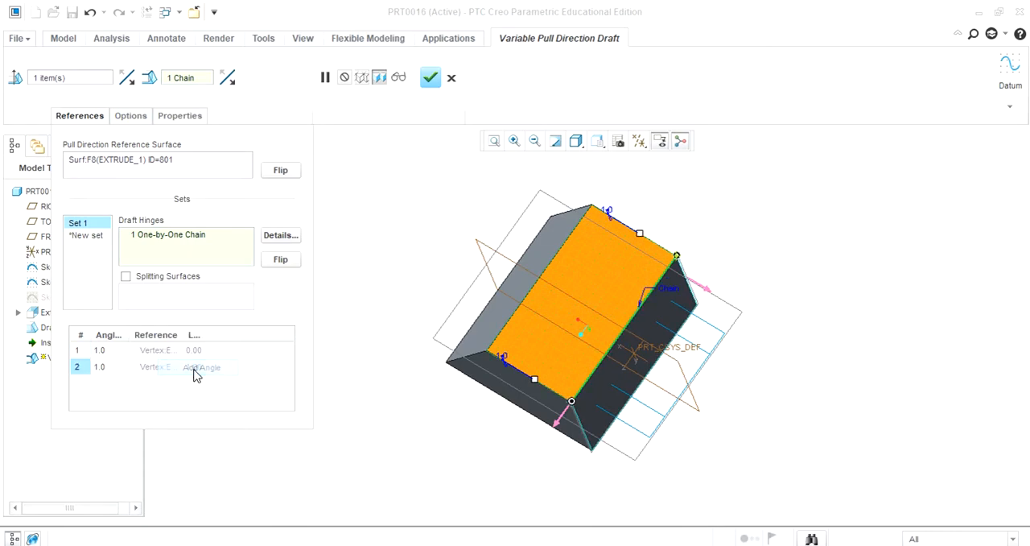
pyautogui.click(104, 354)
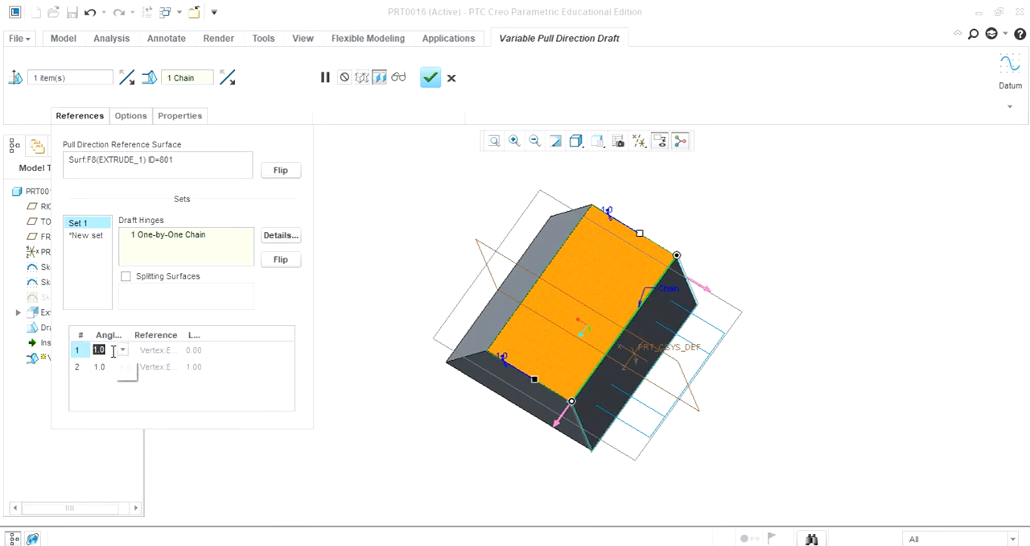
pyautogui.write('20')
pyautogui.press('Return')
# Step: Set the second draft angle, at the hinge's end vertex, to -20 degrees
pyautogui.moveTo(824, 303); pyautogui.dragTo(804, 264, button='middle')
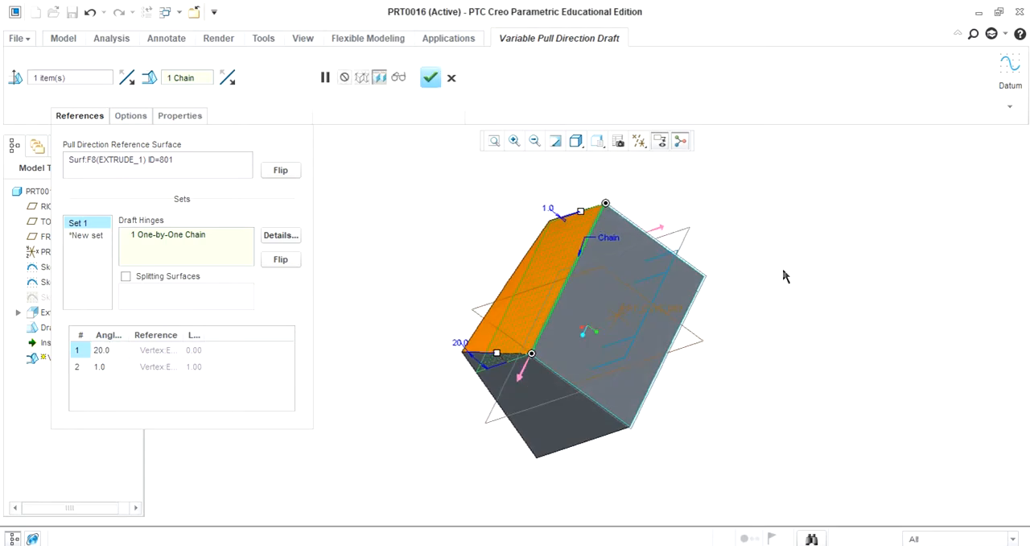
pyautogui.click(100, 367)
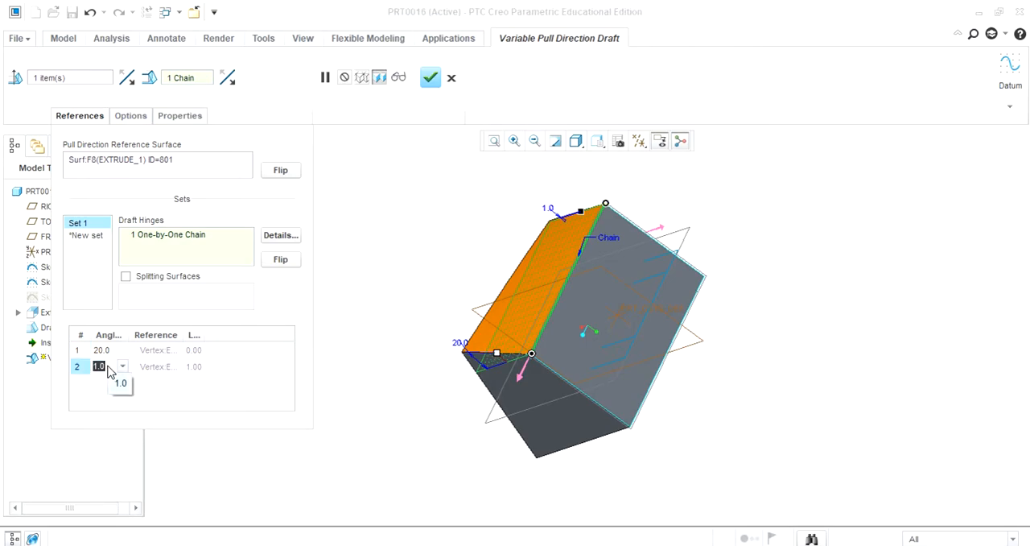
pyautogui.press('BackSpace')
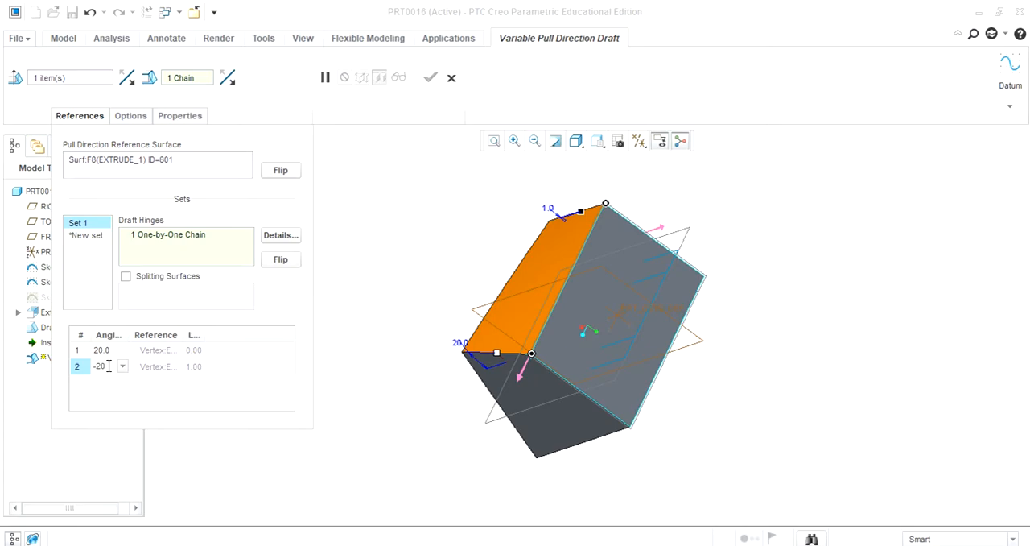
pyautogui.press('Return')
pyautogui.moveTo(879, 343)
pyautogui.mouseDown(button='middle')
pyautogui.moveTo(805, 340)
pyautogui.moveTo(848, 306)
pyautogui.moveTo(877, 340)
pyautogui.mouseUp(button='middle')
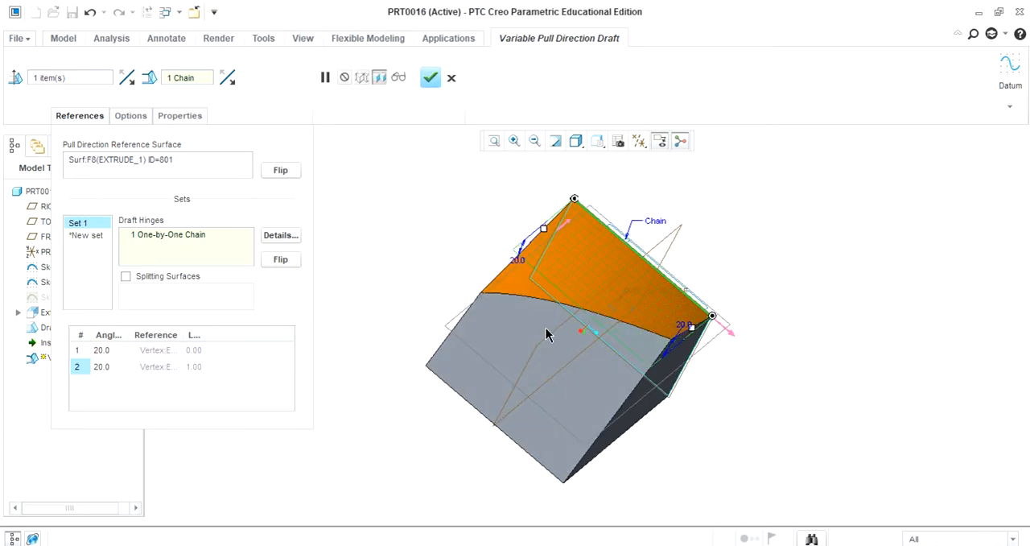
pyautogui.moveTo(826, 297); pyautogui.dragTo(741, 325, button='middle')
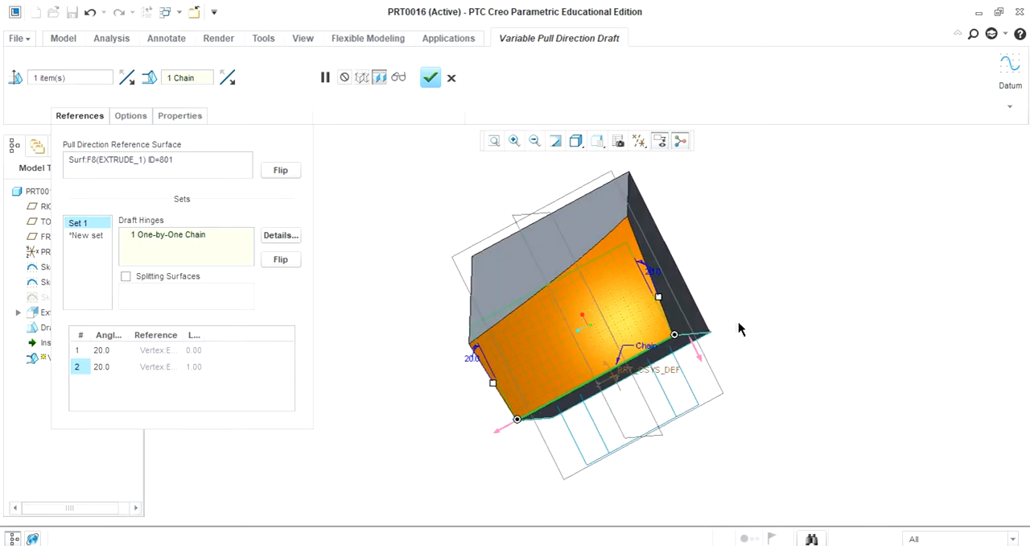
# Step: Add a third draft angle at location 0.50 along the hinge and set it to 10 degrees
pyautogui.rightClick(222, 373)
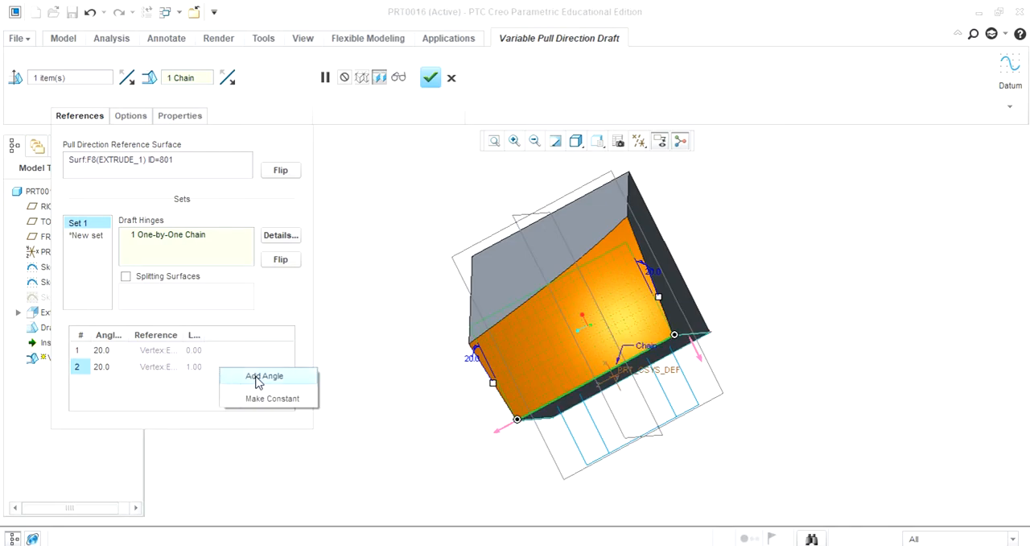
pyautogui.click(258, 382)
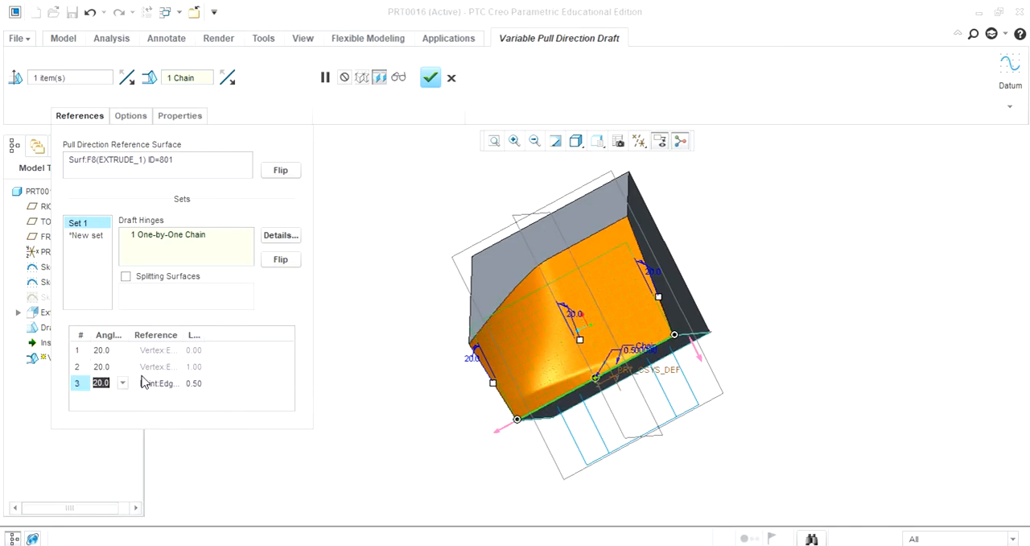
pyautogui.moveTo(775, 274); pyautogui.dragTo(795, 314, button='middle')
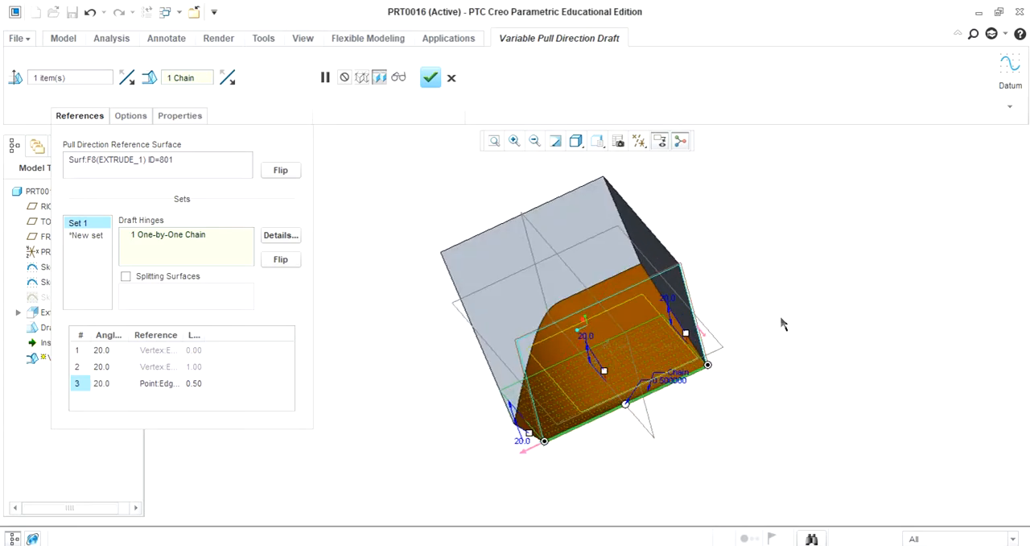
pyautogui.click(113, 384)
pyautogui.write('1')
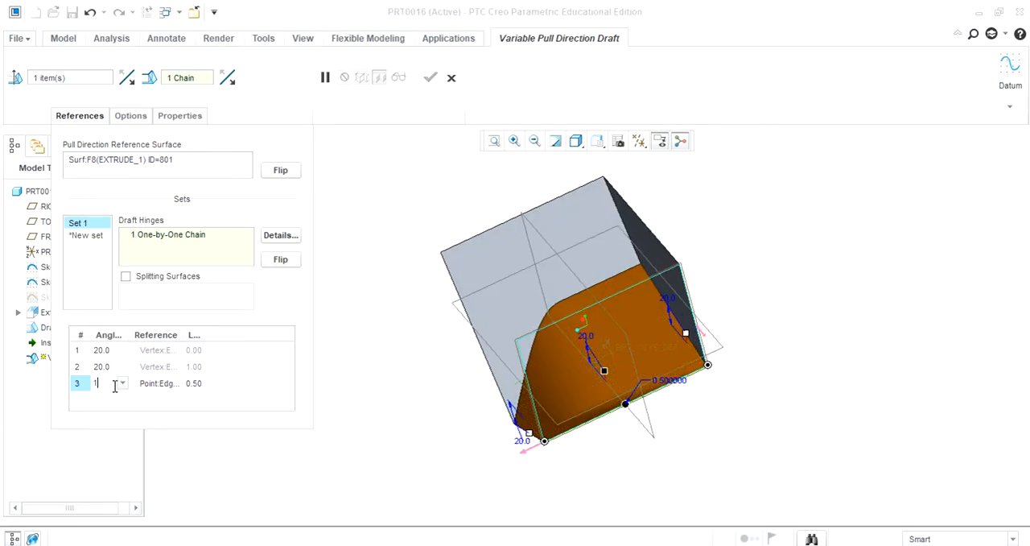
pyautogui.write('0')
pyautogui.press('Return')
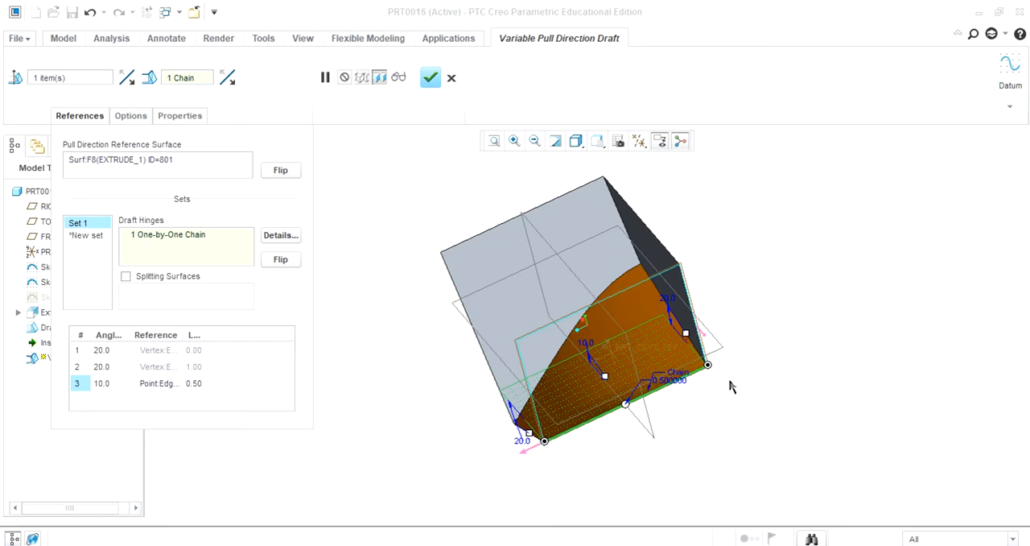
pyautogui.moveTo(800, 334); pyautogui.dragTo(739, 389, button='middle')
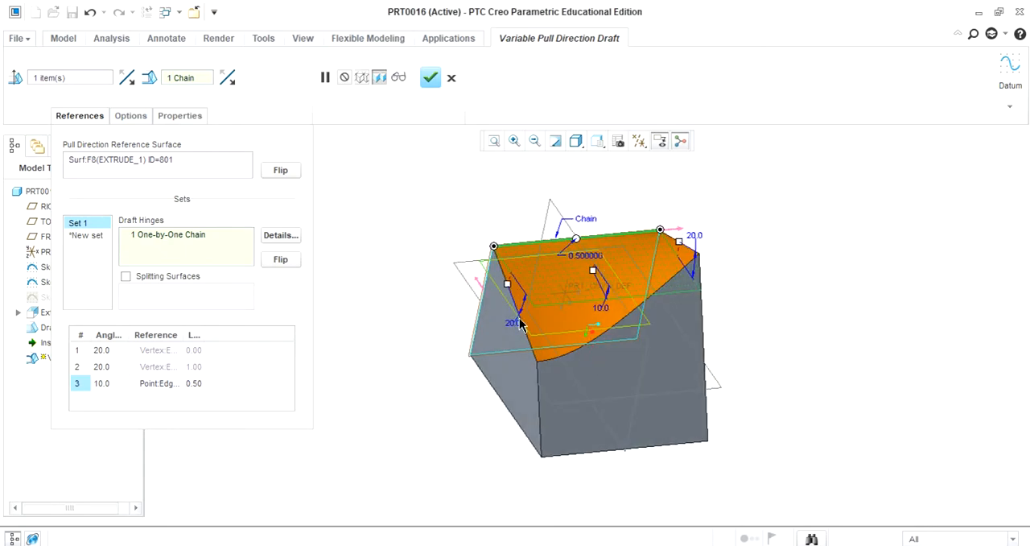
# Step: Add two more draft angles along the hinge at locations 0.75 and 0.88
pyautogui.rightClick(216, 393)
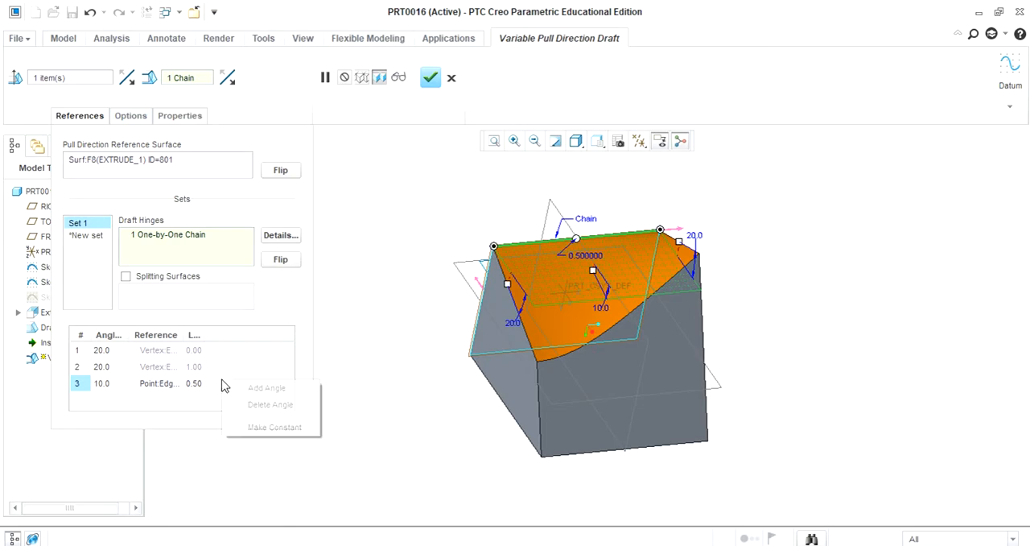
pyautogui.click(266, 388)
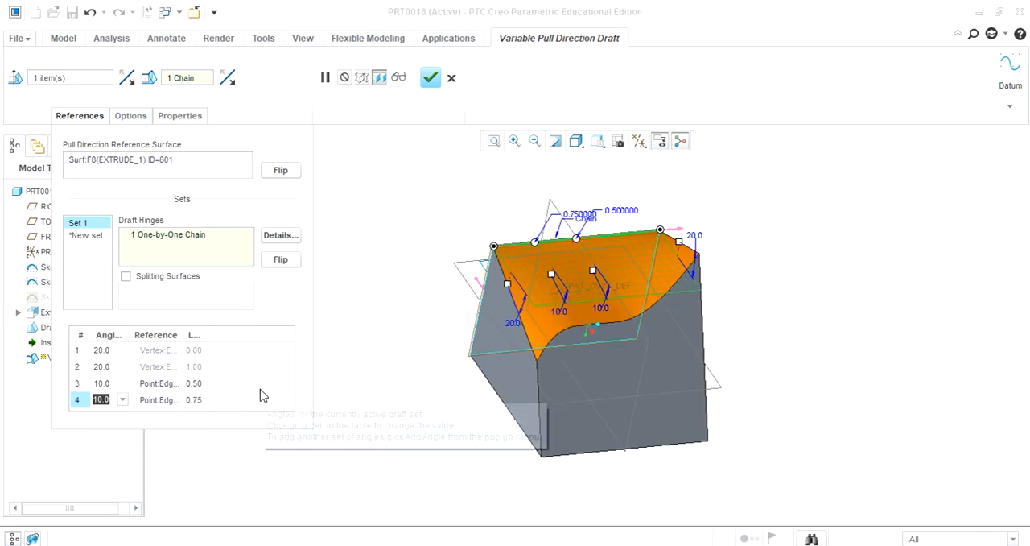
pyautogui.rightClick(248, 407)
pyautogui.click(270, 404)
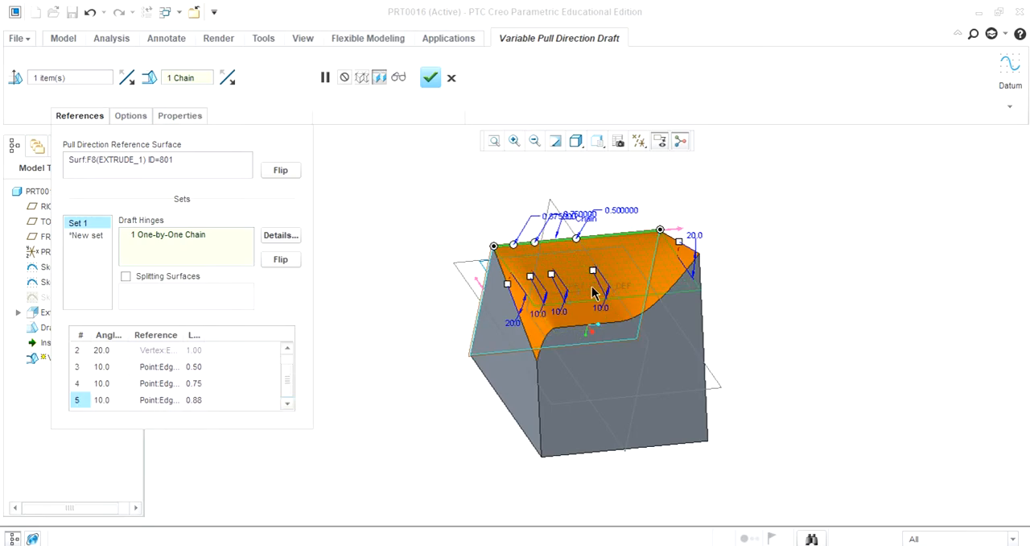
# Step: Set the fourth draft angle, at location 0.75, to 5 degrees and complete the Variable Pull Direction Draft
pyautogui.doubleClick(108, 389)
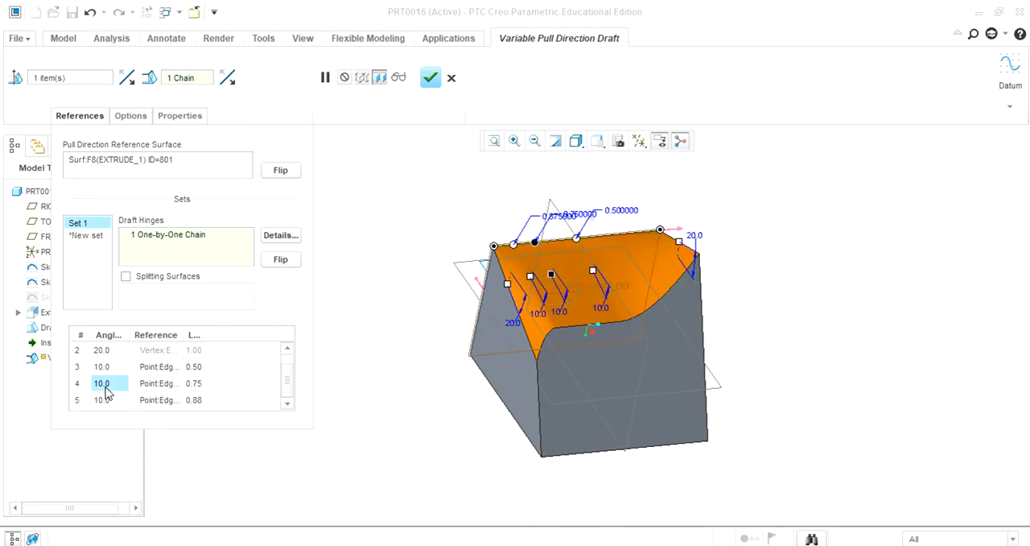
pyautogui.write('5')
pyautogui.press('Return')
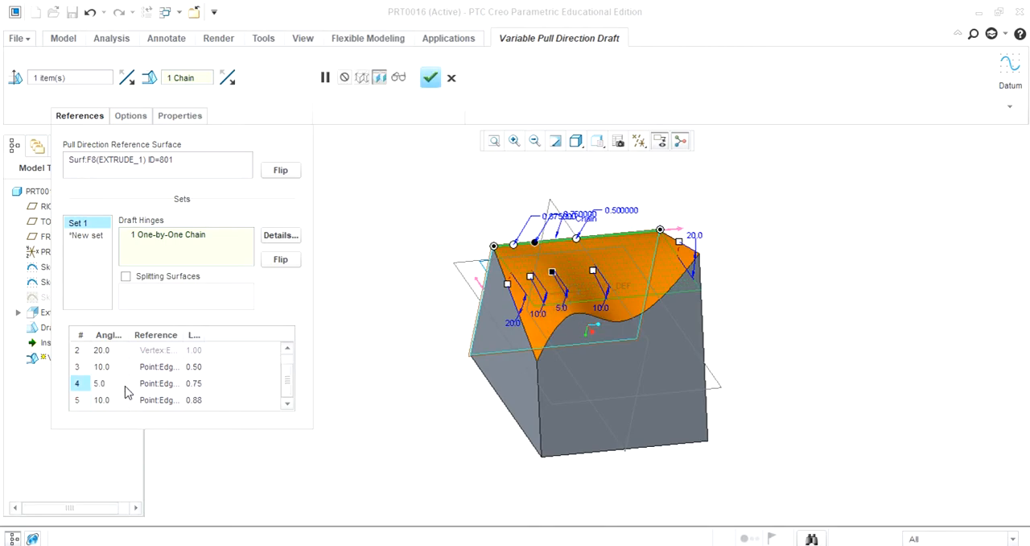
pyautogui.moveTo(872, 285)
pyautogui.mouseDown(button='middle')
pyautogui.moveTo(846, 262)
pyautogui.moveTo(874, 276)
pyautogui.mouseUp(button='middle')
pyautogui.click(514, 140)
pyautogui.click(442, 237)
pyautogui.click(734, 410)
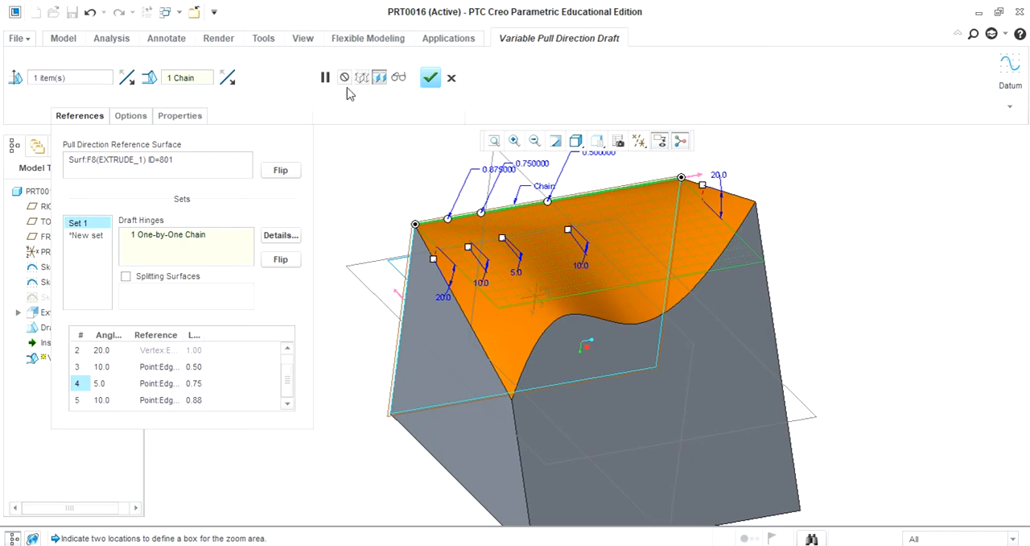
pyautogui.click(431, 77)
pyautogui.moveTo(301, 295); pyautogui.dragTo(252, 271, button='middle')
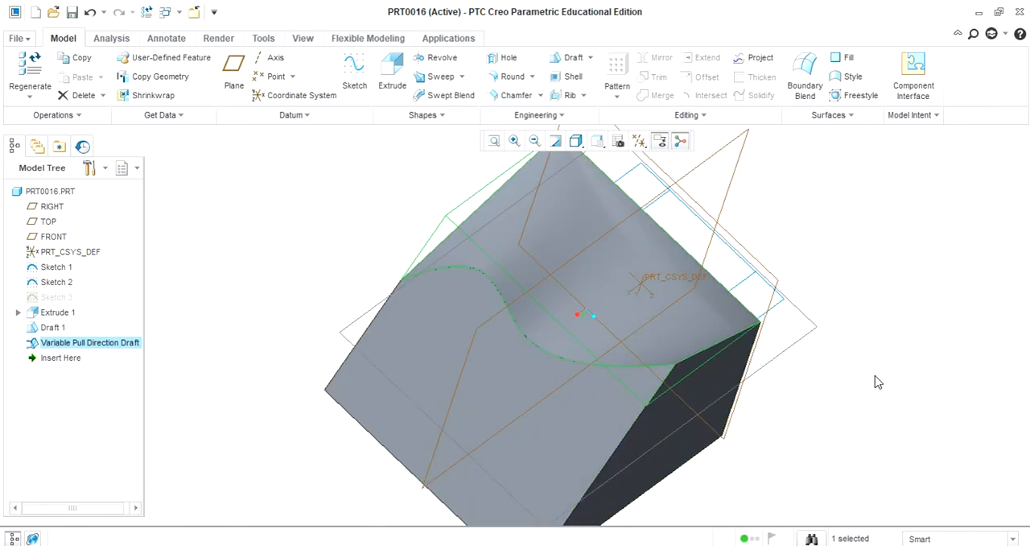